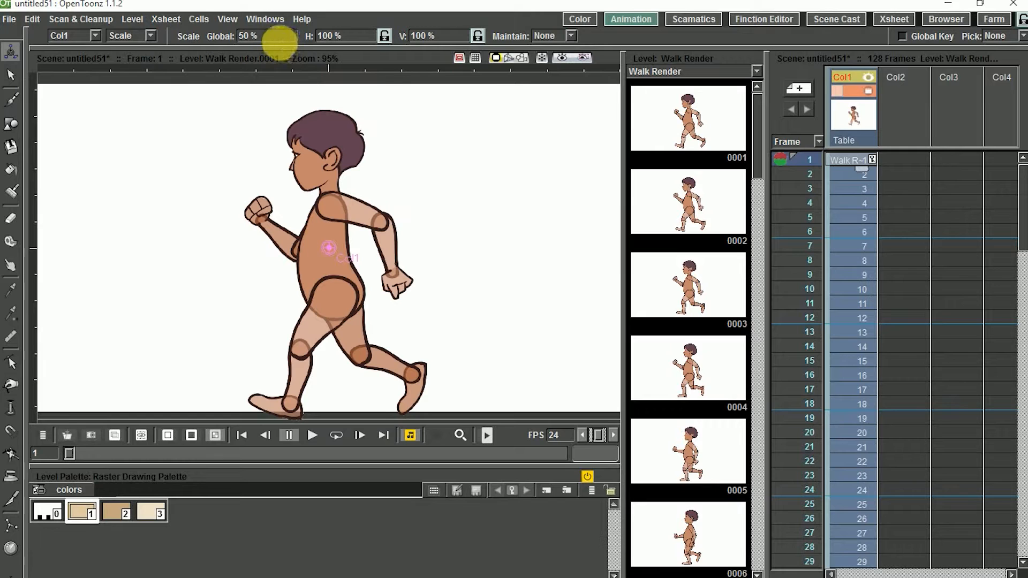
Step: Scale Col1 to 25% globally and move the character at frame 1 to an E/W position of about 174 mm
{"action": "left_click", "coordinate": [258, 37]}
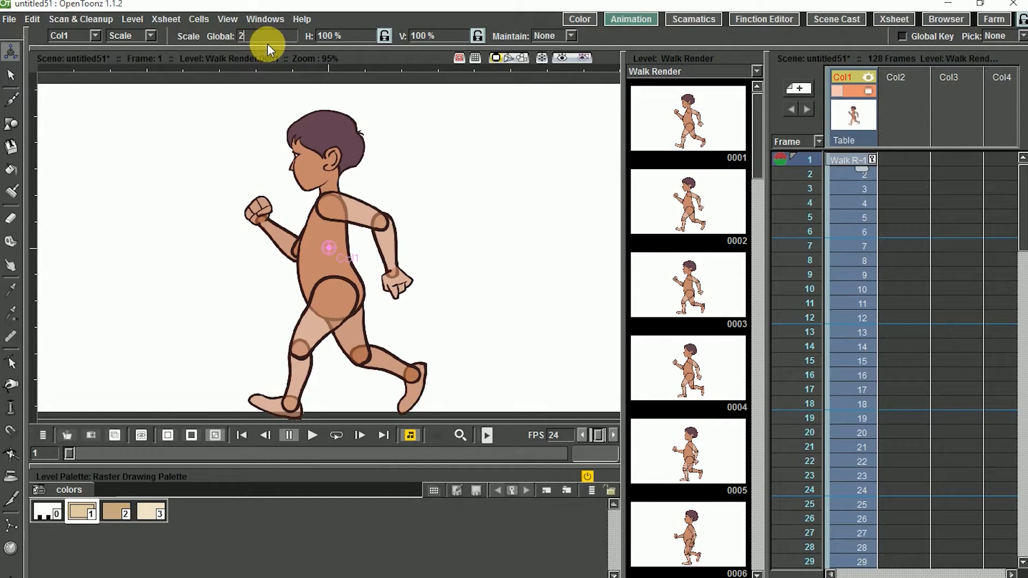
{"action": "key", "text": "Return"}
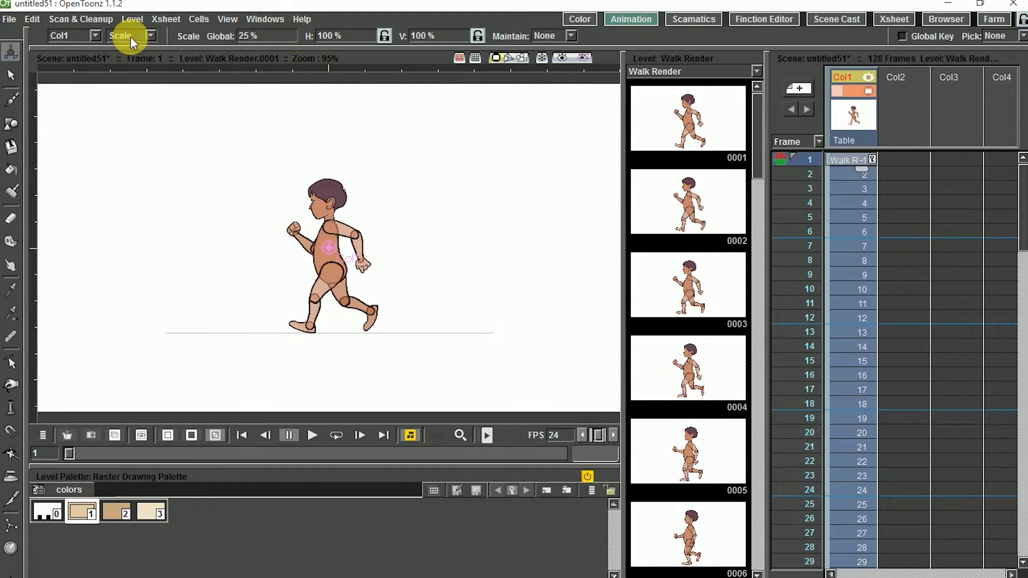
{"action": "left_click", "coordinate": [157, 54]}
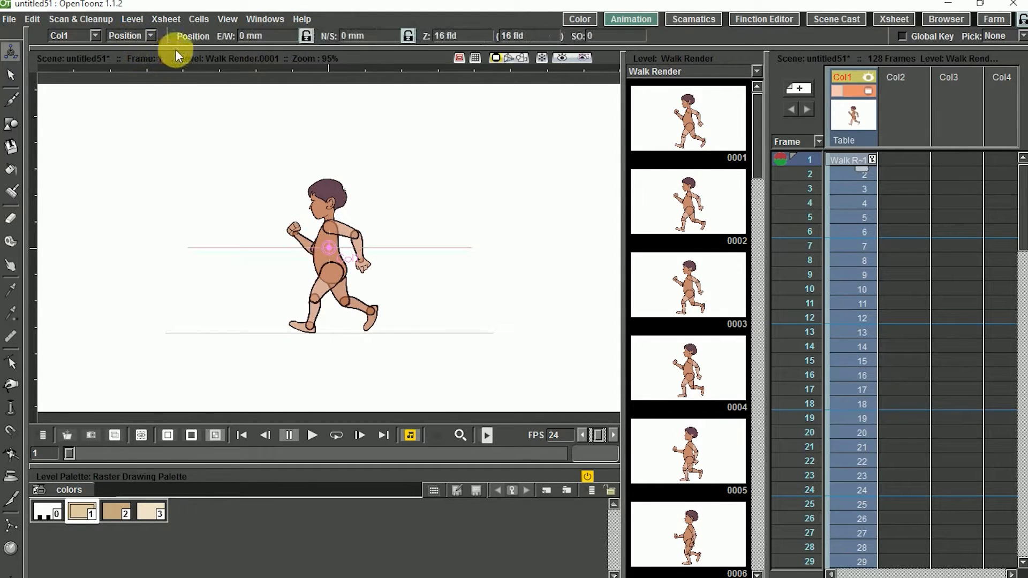
{"action": "left_click_drag", "start_coordinate": [342, 266], "coordinate": [591, 321]}
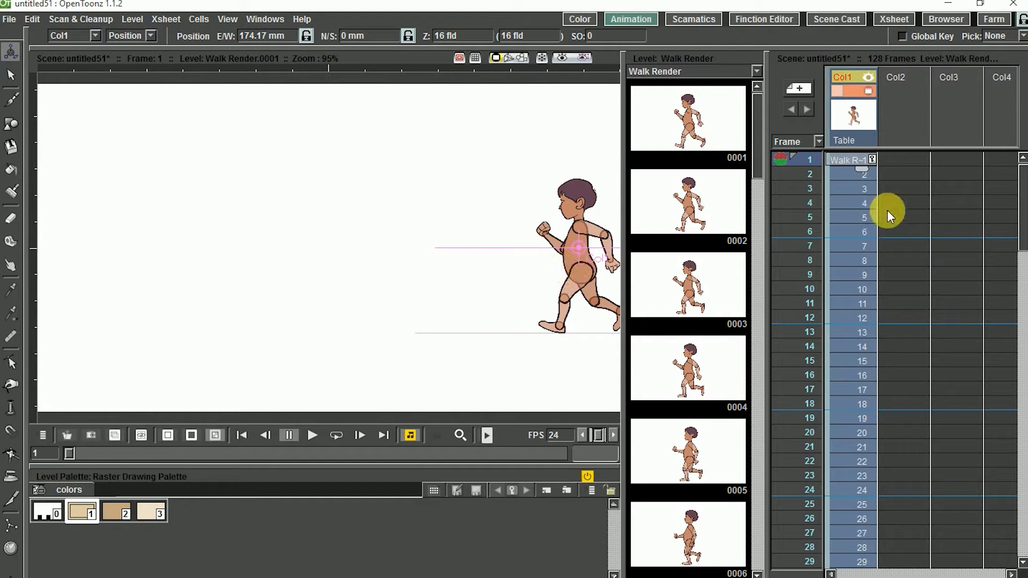
Step: At frame 128, move the character across the stage to an E/W position of about -170 mm
{"action": "left_click_drag", "start_coordinate": [1020, 216], "coordinate": [973, 519]}
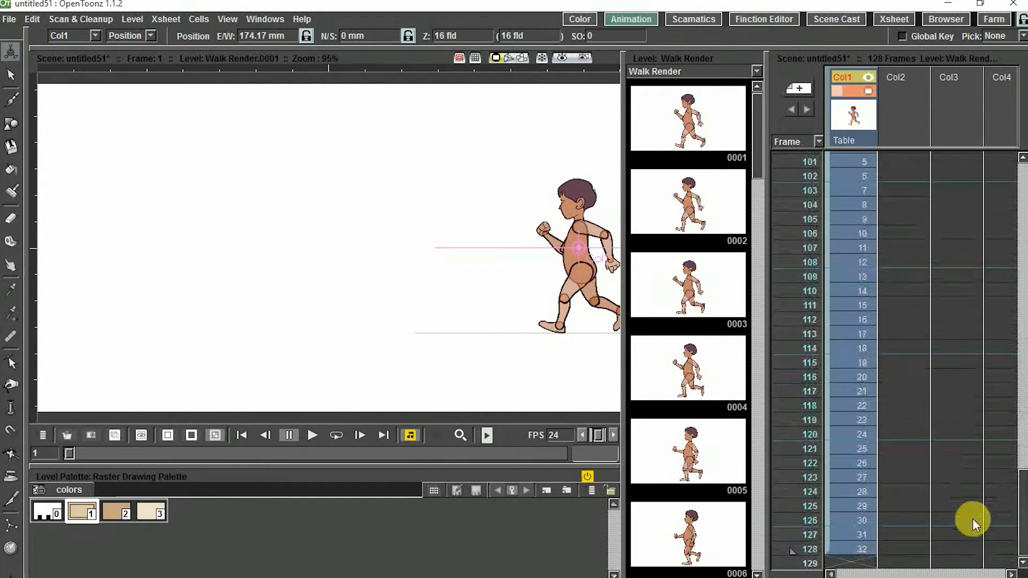
{"action": "left_click", "coordinate": [855, 551]}
{"action": "left_click_drag", "start_coordinate": [586, 265], "coordinate": [81, 276]}
Step: Play back and scrub through the walk to examine how the feet travel over the ground
{"action": "key", "text": "p"}
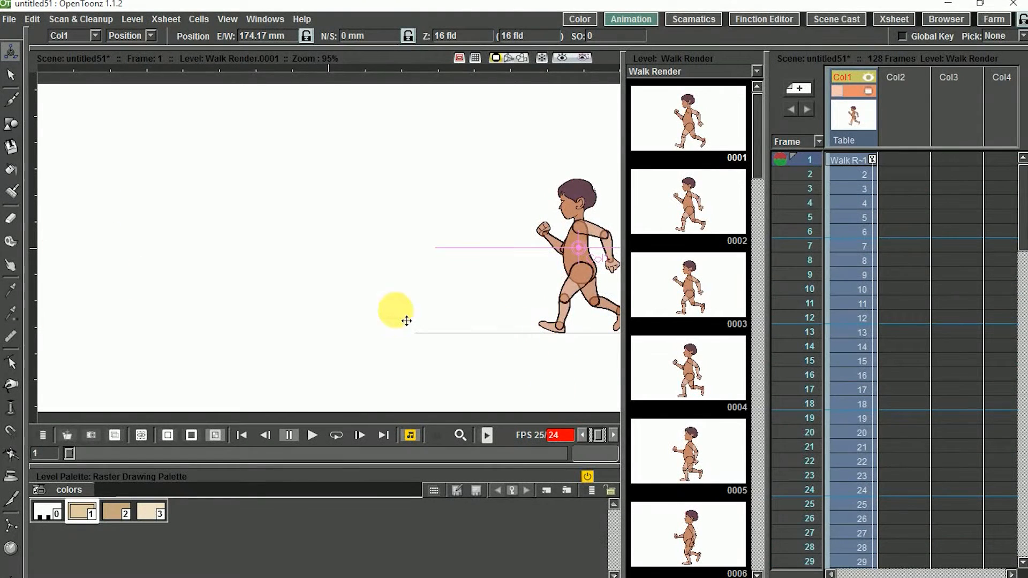
{"action": "left_click_drag", "start_coordinate": [84, 452], "coordinate": [311, 465]}
{"action": "key", "text": "p"}
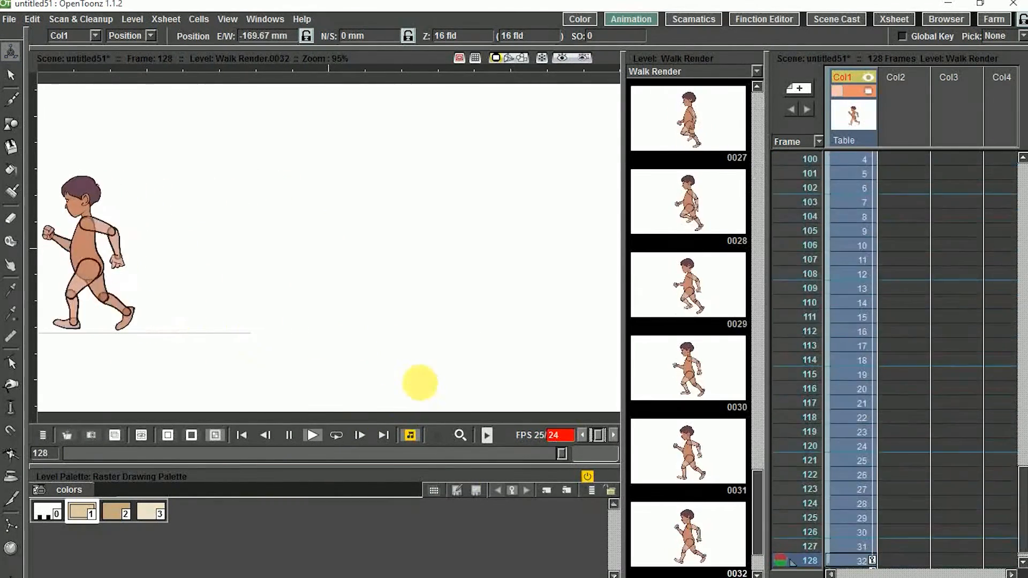
{"action": "key", "text": "p"}
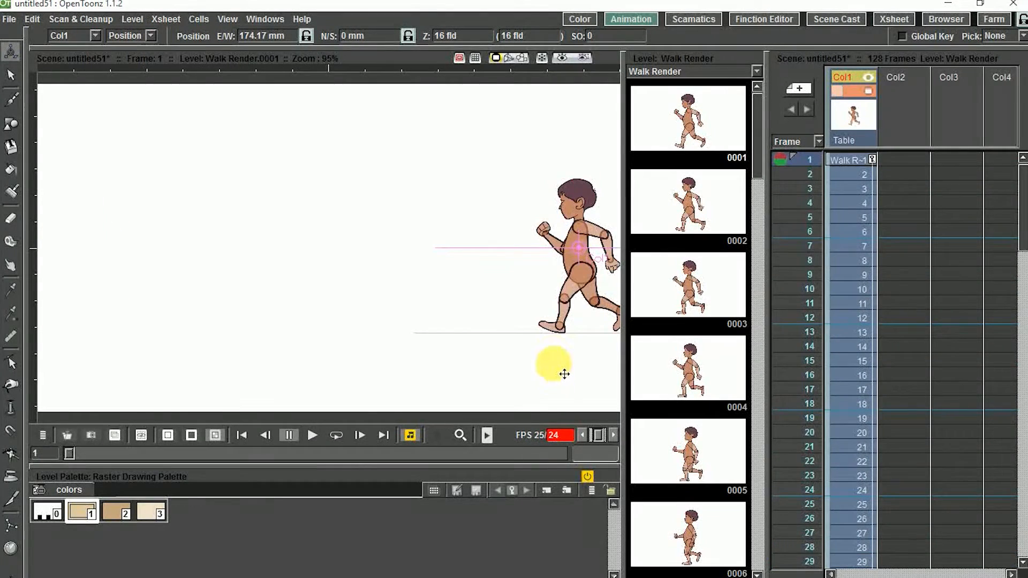
{"action": "left_click_drag", "start_coordinate": [69, 453], "coordinate": [310, 465]}
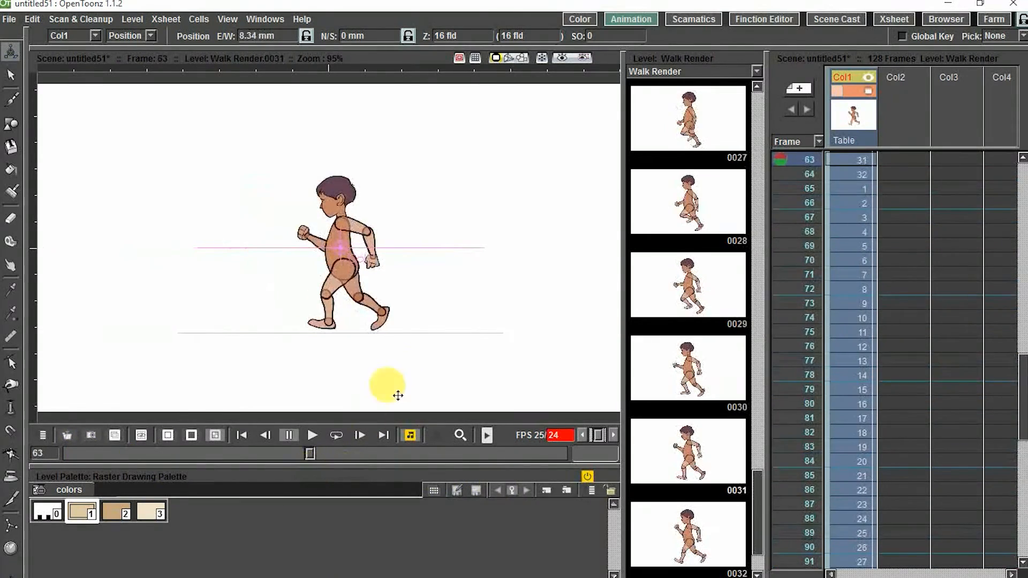
{"action": "key", "text": "p"}
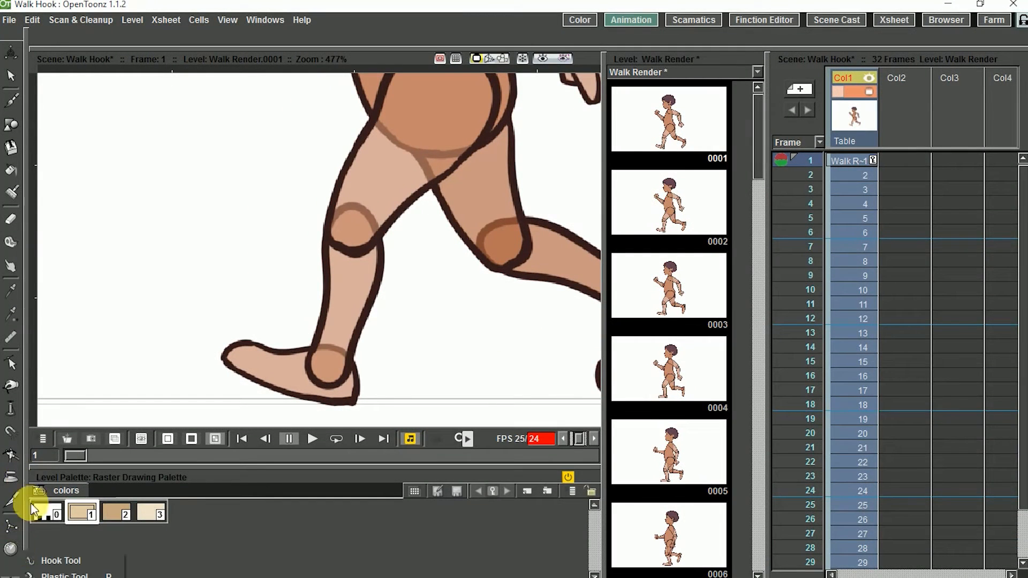
Step: Place a hook on the heel of the front foot at frame 1 of the Walk Hook scene
{"action": "left_click", "coordinate": [53, 560]}
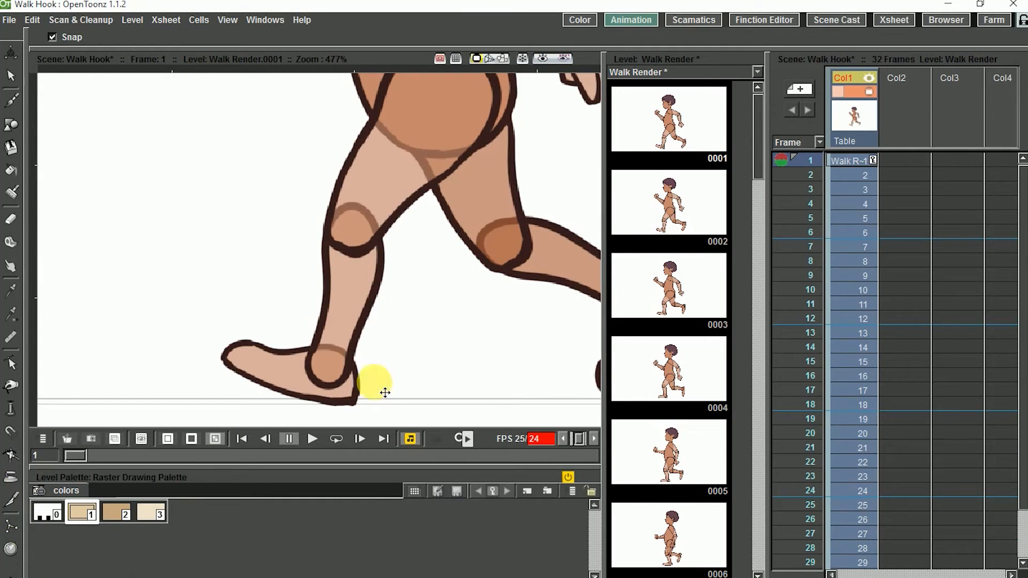
{"action": "left_click", "coordinate": [352, 398]}
{"action": "left_click_drag", "start_coordinate": [452, 362], "coordinate": [456, 318]}
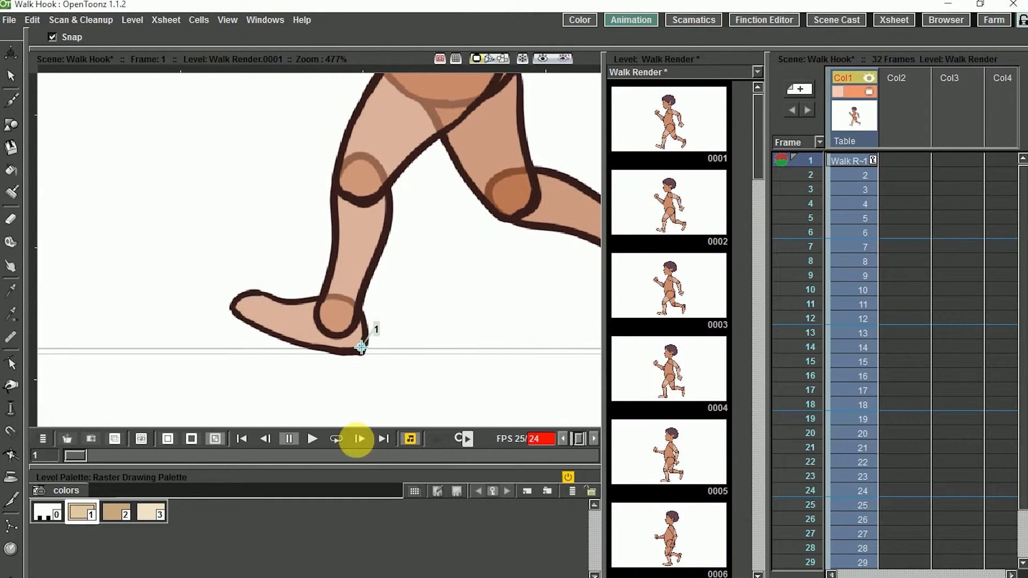
{"action": "left_click", "coordinate": [385, 438]}
{"action": "left_click", "coordinate": [242, 439]}
Step: Reposition the hook at the planted foot's heel in frames 2 to 4
{"action": "left_click", "coordinate": [360, 438]}
{"action": "scroll", "coordinate": [394, 376], "scroll_direction": "up", "scroll_amount": 6}
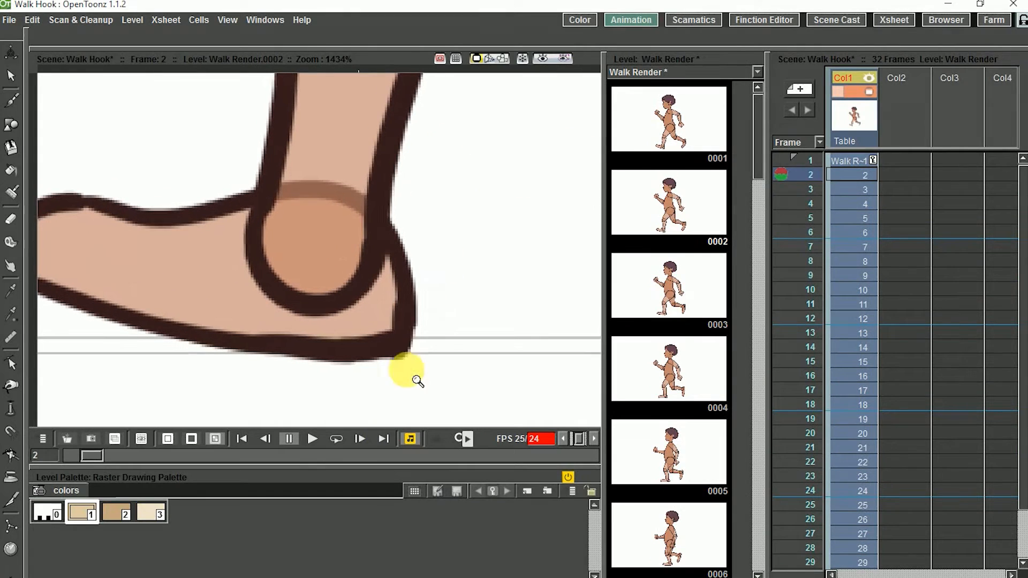
{"action": "left_click_drag", "start_coordinate": [361, 351], "coordinate": [497, 343]}
{"action": "left_click", "coordinate": [360, 438]}
{"action": "left_click", "coordinate": [360, 438]}
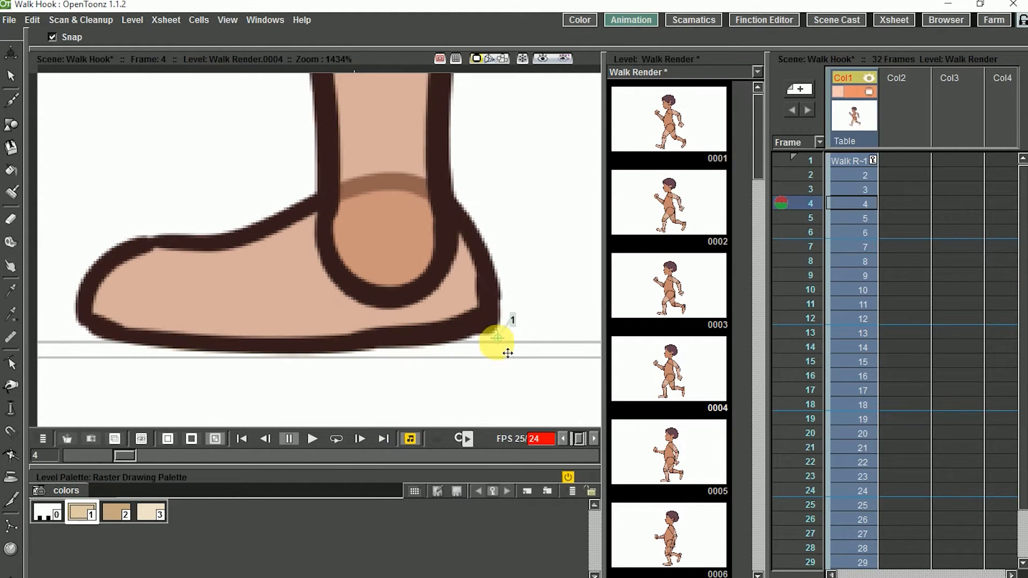
{"action": "mouse_move", "coordinate": [119, 451]}
{"action": "left_mouse_down"}
{"action": "mouse_move", "coordinate": [72, 455]}
{"action": "mouse_move", "coordinate": [120, 464]}
{"action": "left_mouse_up"}
Step: Reposition the hook at the planted foot's heel in frames 5 to 7, keeping it on the ground line
{"action": "left_click", "coordinate": [360, 438]}
{"action": "left_click_drag", "start_coordinate": [525, 328], "coordinate": [450, 320]}
{"action": "left_click_drag", "start_coordinate": [423, 329], "coordinate": [513, 338]}
{"action": "left_click_drag", "start_coordinate": [356, 408], "coordinate": [248, 344]}
{"action": "left_click", "coordinate": [359, 438]}
{"action": "left_click_drag", "start_coordinate": [350, 291], "coordinate": [454, 297]}
{"action": "left_click", "coordinate": [338, 443]}
{"action": "left_click", "coordinate": [359, 439]}
{"action": "left_click_drag", "start_coordinate": [324, 240], "coordinate": [428, 235]}
Step: Align the hook with the planted foot's heel on the ground line in frames 8 and 9, and save the scene
{"action": "left_click", "coordinate": [360, 439]}
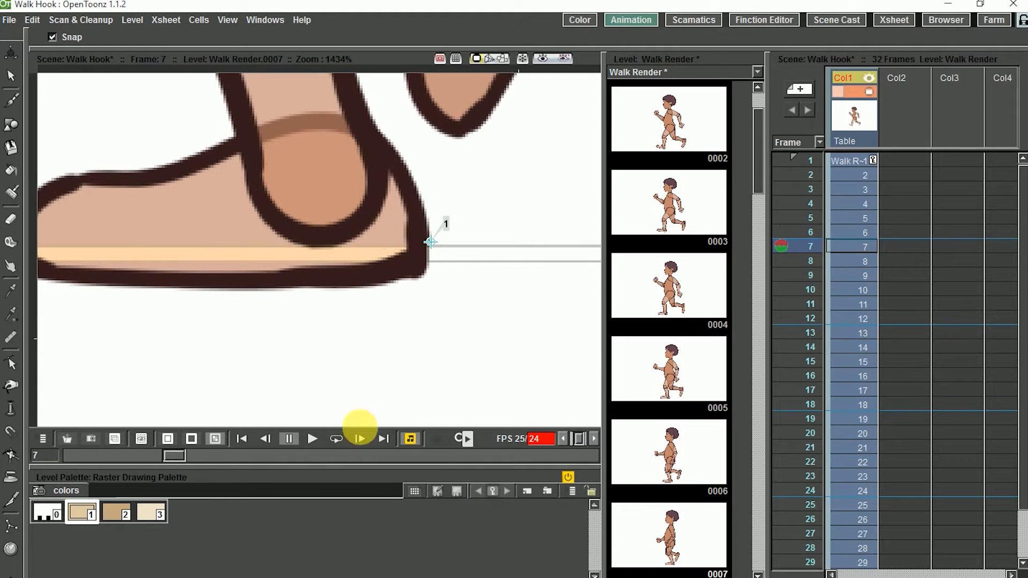
{"action": "left_click_drag", "start_coordinate": [324, 241], "coordinate": [511, 273]}
{"action": "key", "text": "period"}
{"action": "key", "text": "ctrl+s"}
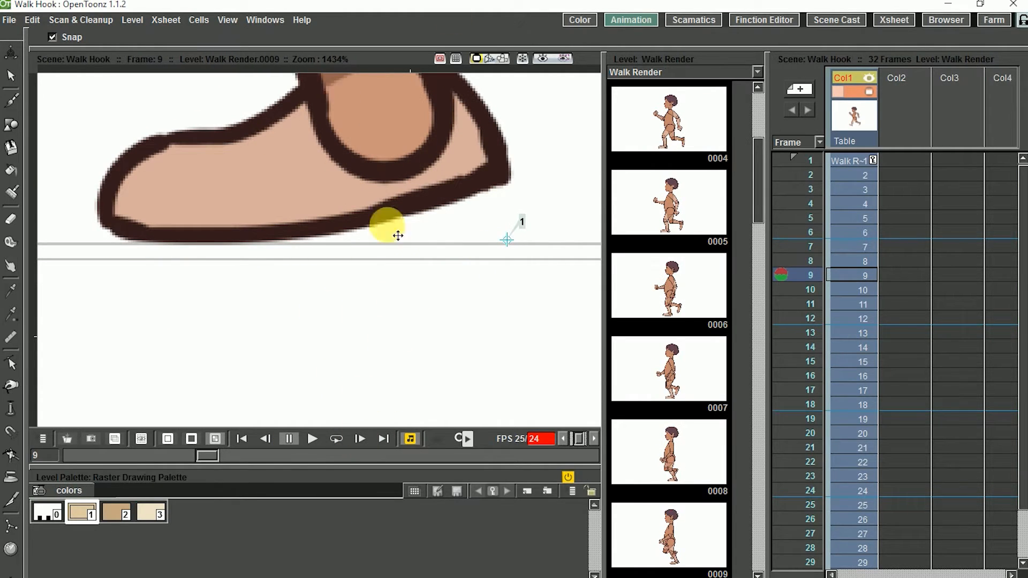
Step: Align the hook on the ground line beneath the lifting heel in frames 10 and 11
{"action": "left_click", "coordinate": [360, 438]}
{"action": "left_click_drag", "start_coordinate": [503, 339], "coordinate": [427, 435]}
{"action": "left_click_drag", "start_coordinate": [430, 334], "coordinate": [505, 339]}
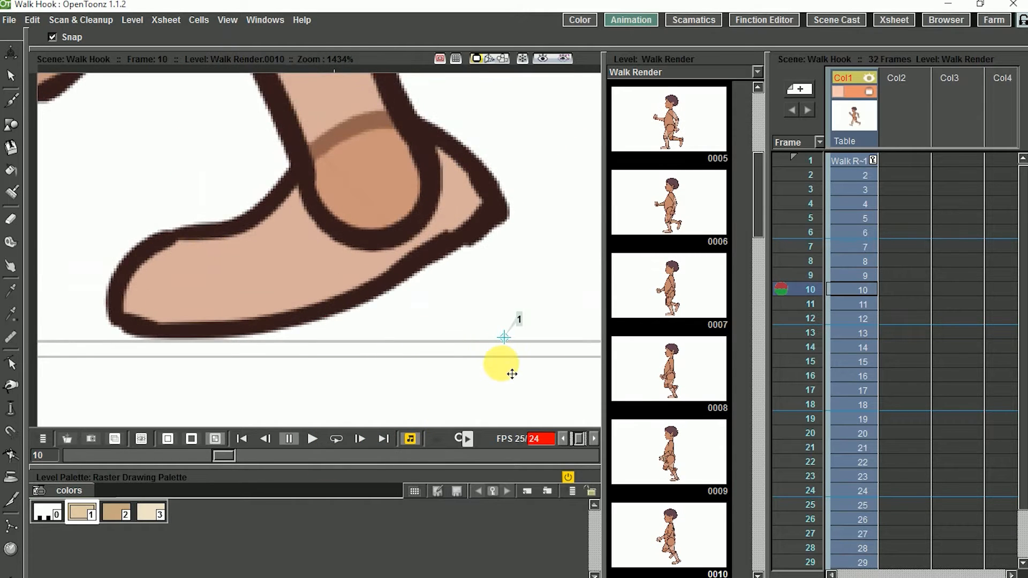
{"action": "mouse_move", "coordinate": [369, 358]}
{"action": "left_mouse_down"}
{"action": "mouse_move", "coordinate": [482, 353]}
{"action": "mouse_move", "coordinate": [355, 371]}
{"action": "left_mouse_up"}
{"action": "left_click", "coordinate": [360, 439]}
{"action": "left_click_drag", "start_coordinate": [448, 357], "coordinate": [377, 353]}
{"action": "left_click_drag", "start_coordinate": [394, 336], "coordinate": [443, 336]}
{"action": "left_click_drag", "start_coordinate": [301, 338], "coordinate": [434, 355]}
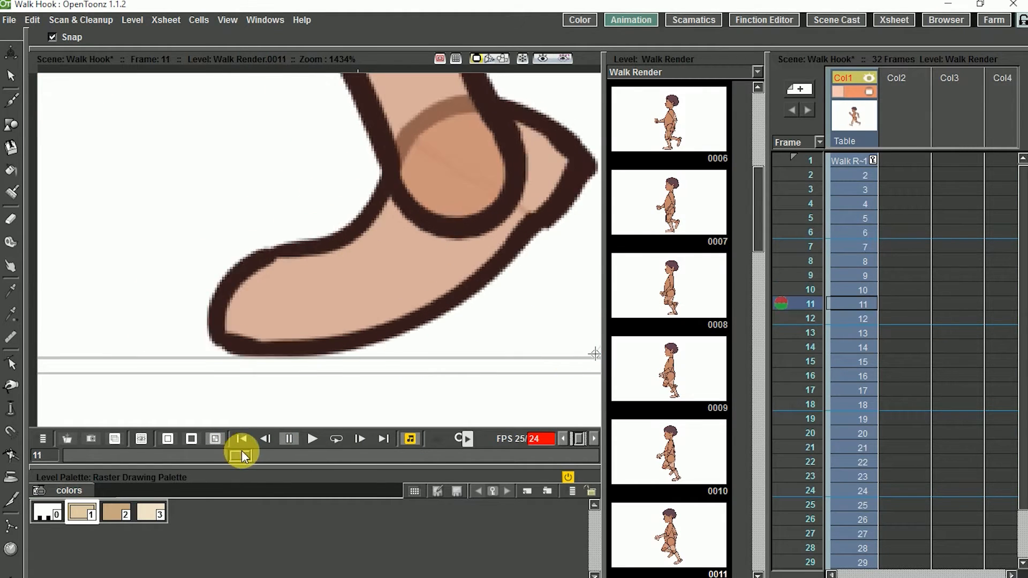
Step: Align the hook on the ground line beneath the rear foot's raised heel in frames 12 to 14
{"action": "left_click_drag", "start_coordinate": [239, 456], "coordinate": [257, 455]}
{"action": "left_click_drag", "start_coordinate": [604, 354], "coordinate": [620, 354]}
{"action": "mouse_move", "coordinate": [518, 352]}
{"action": "left_mouse_down"}
{"action": "mouse_move", "coordinate": [587, 357]}
{"action": "mouse_move", "coordinate": [477, 388]}
{"action": "mouse_move", "coordinate": [516, 395]}
{"action": "left_mouse_up"}
{"action": "left_click", "coordinate": [286, 454]}
{"action": "left_click_drag", "start_coordinate": [282, 460], "coordinate": [298, 458]}
{"action": "left_click_drag", "start_coordinate": [483, 369], "coordinate": [450, 391]}
{"action": "key", "text": "shift+space"}
{"action": "left_click_drag", "start_coordinate": [521, 321], "coordinate": [520, 341]}
{"action": "left_click", "coordinate": [14, 571]}
{"action": "left_click_drag", "start_coordinate": [482, 369], "coordinate": [527, 368]}
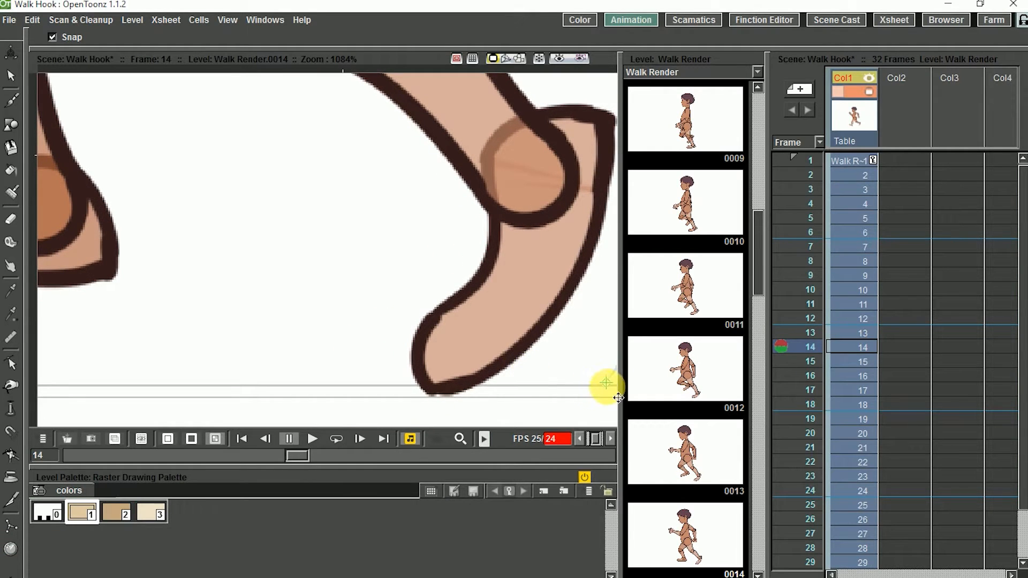
Step: Align the hook on the ground line beside the rear foot in frames 15 and 16
{"action": "left_click_drag", "start_coordinate": [298, 457], "coordinate": [315, 457]}
{"action": "mouse_move", "coordinate": [493, 394]}
{"action": "left_mouse_down"}
{"action": "mouse_move", "coordinate": [731, 358]}
{"action": "mouse_move", "coordinate": [461, 396]}
{"action": "mouse_move", "coordinate": [472, 394]}
{"action": "left_mouse_up"}
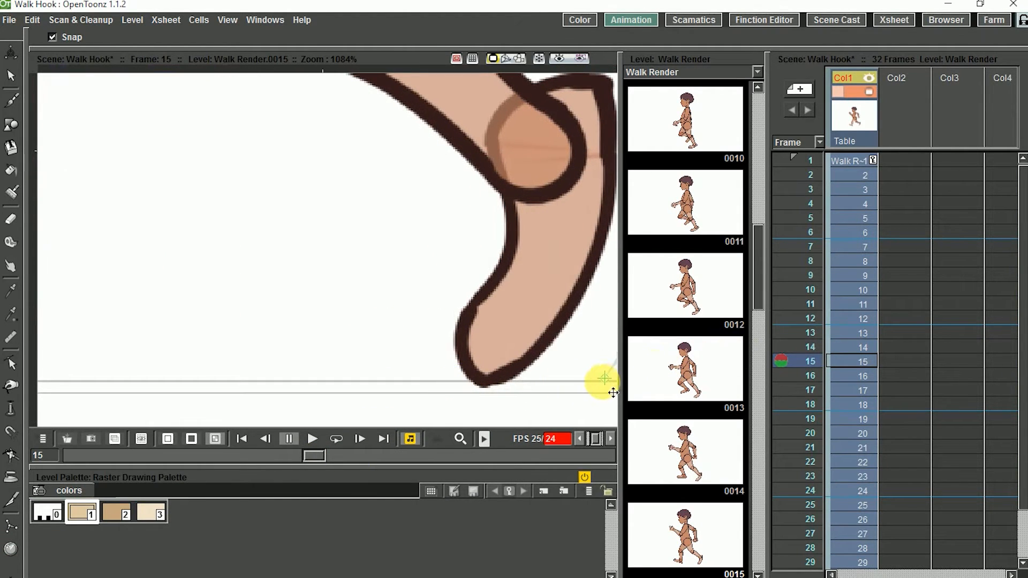
{"action": "left_click", "coordinate": [335, 459]}
{"action": "left_click_drag", "start_coordinate": [313, 379], "coordinate": [540, 395]}
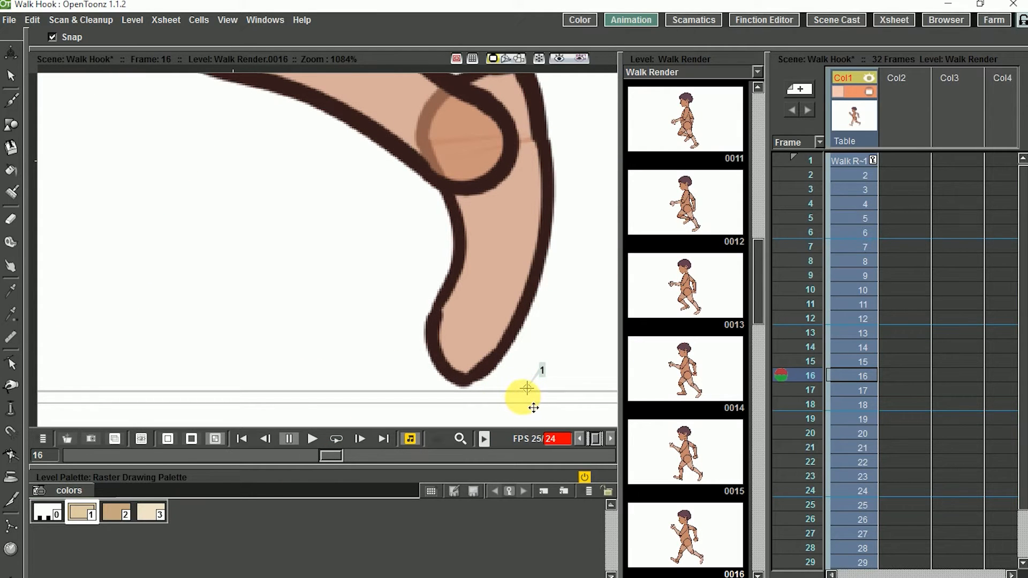
Step: Split the hook at frame 16, placing its second point on the ground line below the front foot's heel
{"action": "mouse_move", "coordinate": [539, 400]}
{"action": "left_mouse_down"}
{"action": "mouse_move", "coordinate": [378, 397]}
{"action": "mouse_move", "coordinate": [36, 421]}
{"action": "mouse_move", "coordinate": [211, 375]}
{"action": "mouse_move", "coordinate": [452, 396]}
{"action": "mouse_move", "coordinate": [496, 371]}
{"action": "mouse_move", "coordinate": [527, 373]}
{"action": "mouse_move", "coordinate": [172, 406]}
{"action": "left_mouse_up"}
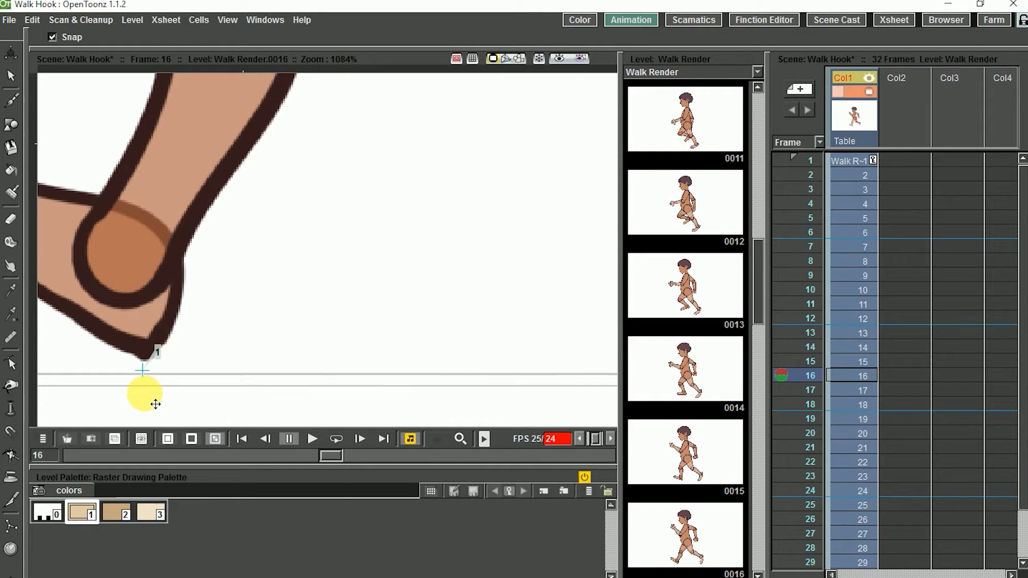
{"action": "mouse_move", "coordinate": [172, 375]}
{"action": "left_mouse_down"}
{"action": "mouse_move", "coordinate": [385, 310]}
{"action": "mouse_move", "coordinate": [470, 301]}
{"action": "mouse_move", "coordinate": [236, 328]}
{"action": "mouse_move", "coordinate": [370, 359]}
{"action": "mouse_move", "coordinate": [348, 385]}
{"action": "mouse_move", "coordinate": [366, 399]}
{"action": "left_mouse_up"}
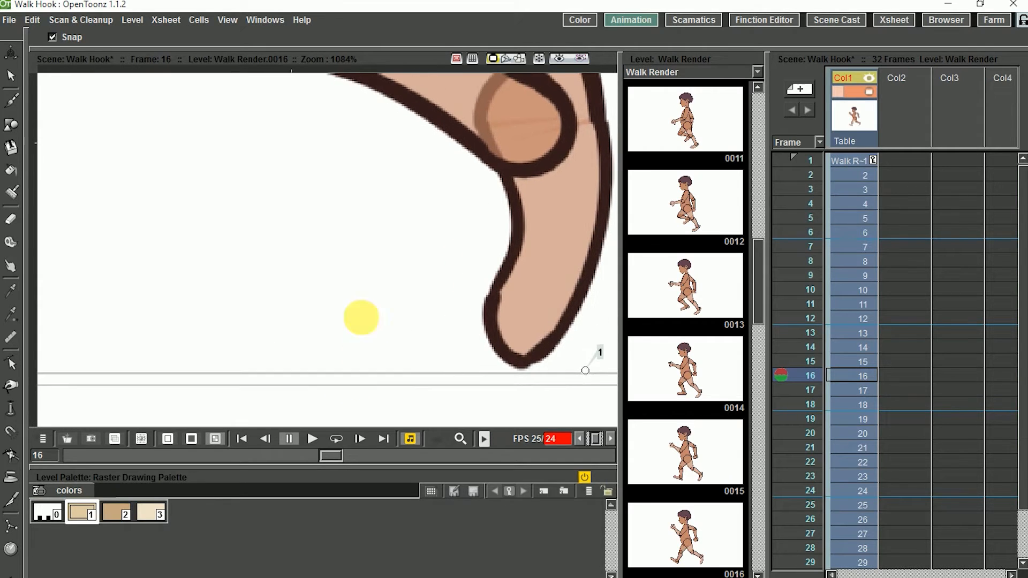
{"action": "key", "text": "shift+space"}
{"action": "left_click_drag", "start_coordinate": [364, 319], "coordinate": [330, 342]}
{"action": "left_click_drag", "start_coordinate": [277, 324], "coordinate": [362, 345]}
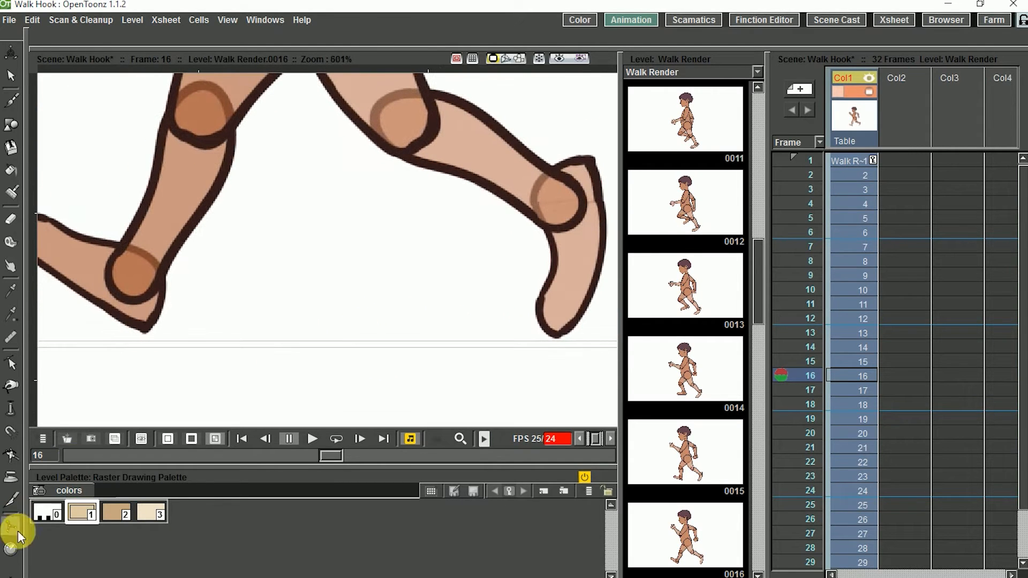
{"action": "left_click", "coordinate": [16, 575]}
{"action": "left_click", "coordinate": [56, 561]}
{"action": "mouse_move", "coordinate": [316, 373]}
{"action": "left_mouse_down"}
{"action": "mouse_move", "coordinate": [399, 374]}
{"action": "mouse_move", "coordinate": [300, 399]}
{"action": "mouse_move", "coordinate": [255, 393]}
{"action": "mouse_move", "coordinate": [359, 398]}
{"action": "left_mouse_up"}
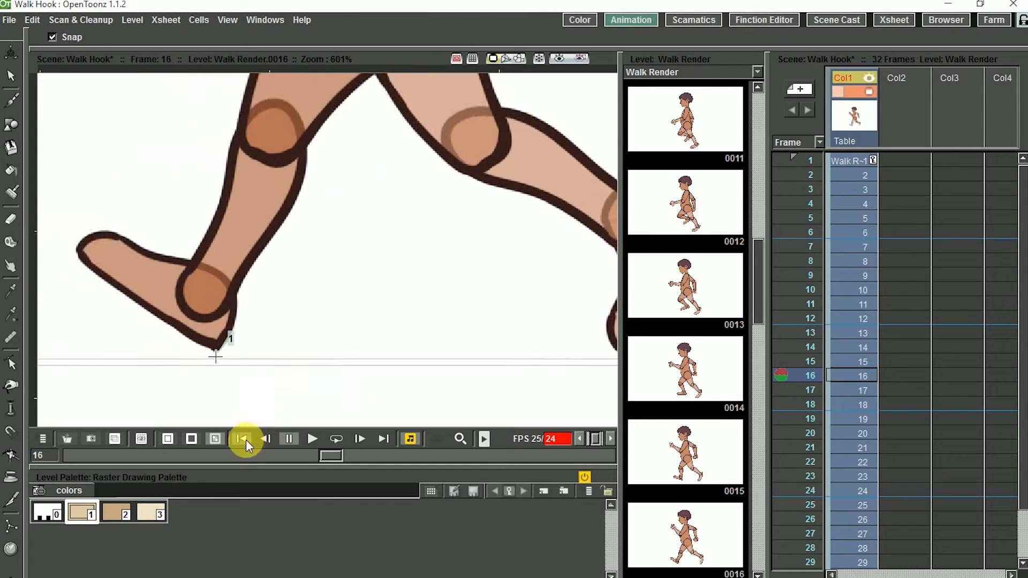
Step: Reposition the hook at the new front foot's heel in frames 17 and 18
{"action": "left_click", "coordinate": [351, 459]}
{"action": "left_click_drag", "start_coordinate": [276, 388], "coordinate": [367, 394]}
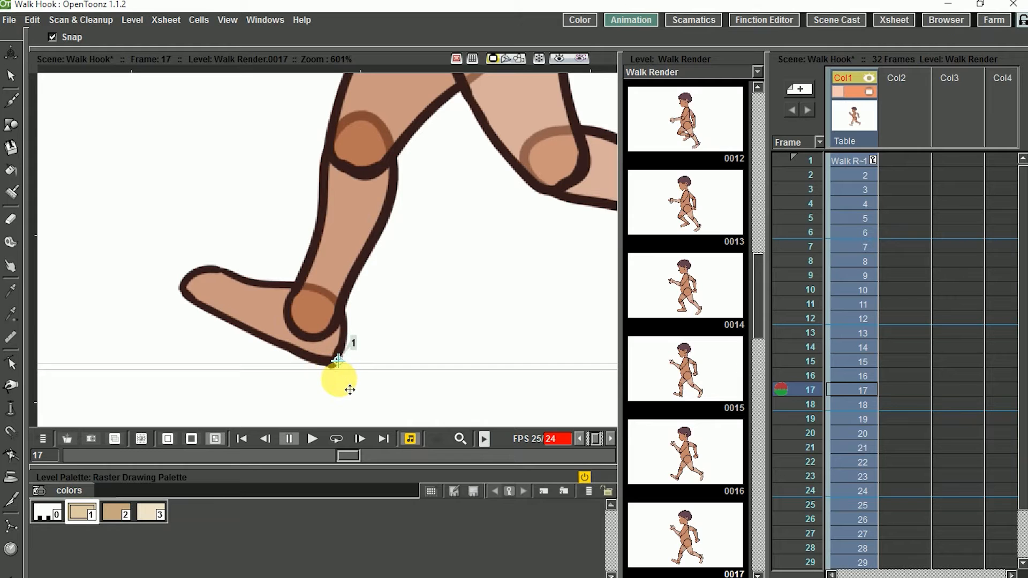
{"action": "left_click", "coordinate": [361, 439]}
{"action": "left_click_drag", "start_coordinate": [366, 376], "coordinate": [409, 364]}
Step: Reposition the hook at the planted darker foot's heel in frames 19 to 21
{"action": "left_click", "coordinate": [386, 457]}
{"action": "left_click", "coordinate": [404, 459]}
{"action": "left_click", "coordinate": [412, 368]}
{"action": "left_click_drag", "start_coordinate": [499, 360], "coordinate": [401, 348]}
{"action": "mouse_move", "coordinate": [399, 452]}
{"action": "left_mouse_down"}
{"action": "mouse_move", "coordinate": [322, 454]}
{"action": "mouse_move", "coordinate": [416, 455]}
{"action": "left_mouse_up"}
{"action": "left_click_drag", "start_coordinate": [325, 359], "coordinate": [363, 376]}
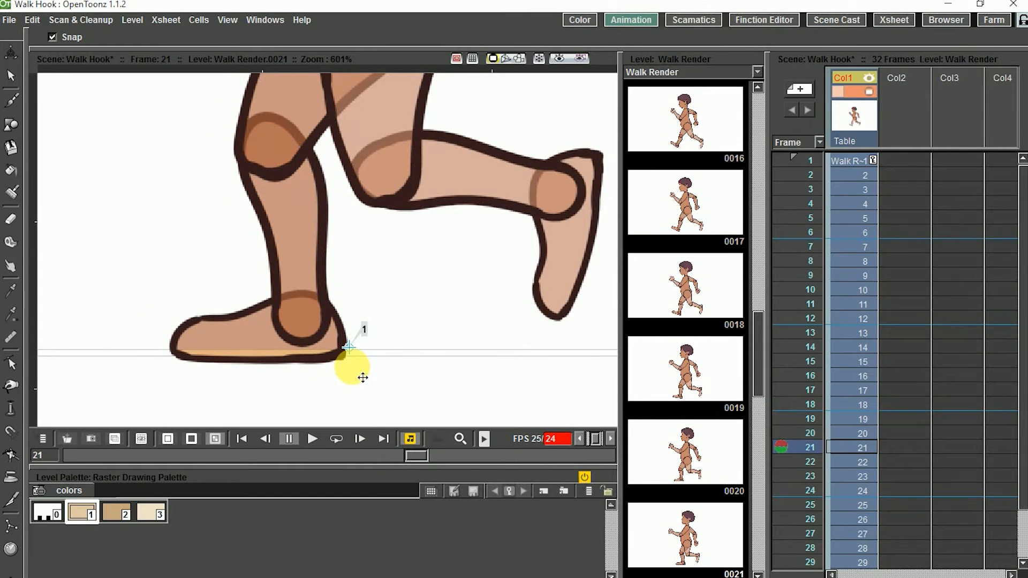
Step: Align the hook with the planted darker foot's heel on the ground line in frames 22 to 24
{"action": "left_click_drag", "start_coordinate": [420, 454], "coordinate": [438, 454]}
{"action": "left_click_drag", "start_coordinate": [354, 358], "coordinate": [456, 377]}
{"action": "key", "text": "ctrl+z"}
{"action": "left_click", "coordinate": [452, 455]}
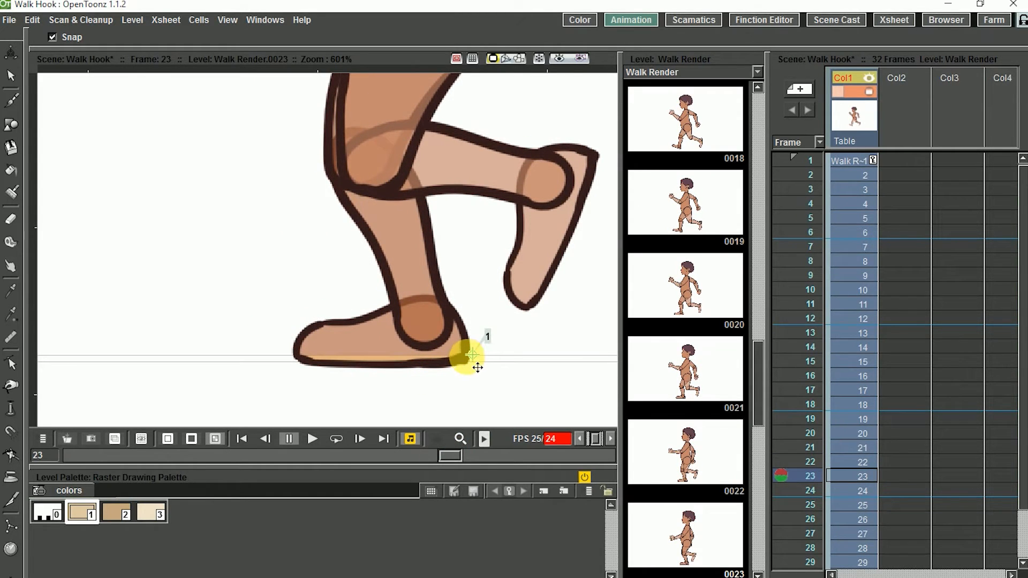
{"action": "left_click", "coordinate": [467, 456]}
{"action": "left_click_drag", "start_coordinate": [471, 354], "coordinate": [490, 352]}
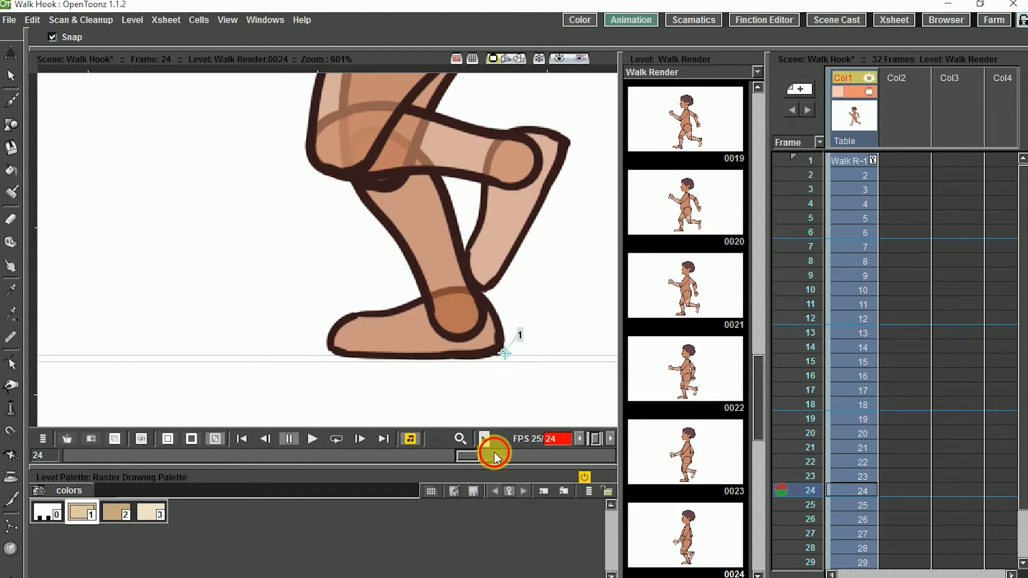
Step: Align the hook on the ground line beneath the darker foot's lifting heel in frames 25 to 27
{"action": "left_click", "coordinate": [494, 457]}
{"action": "left_click_drag", "start_coordinate": [517, 363], "coordinate": [564, 370]}
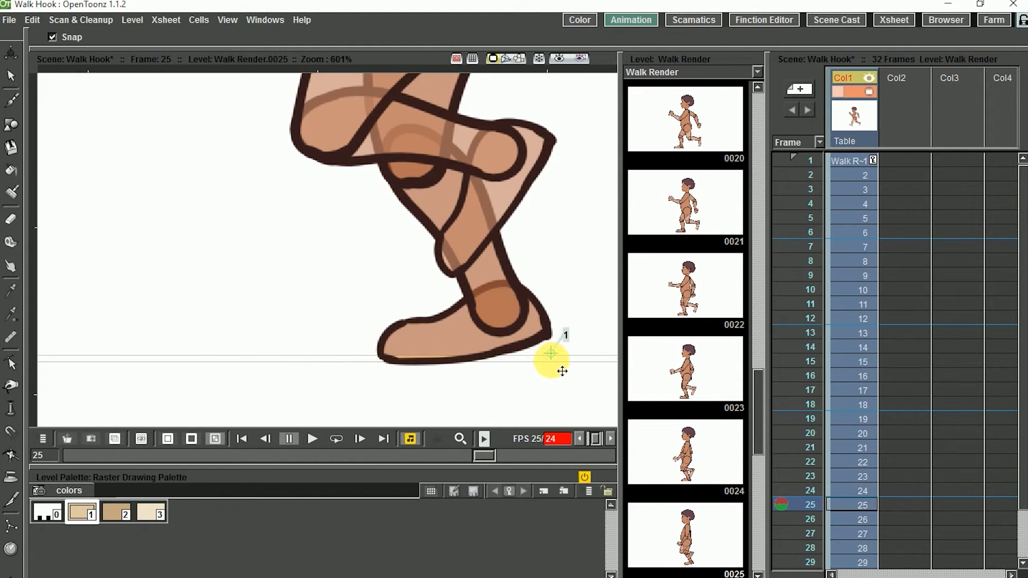
{"action": "left_click", "coordinate": [501, 455]}
{"action": "left_click_drag", "start_coordinate": [459, 367], "coordinate": [501, 378]}
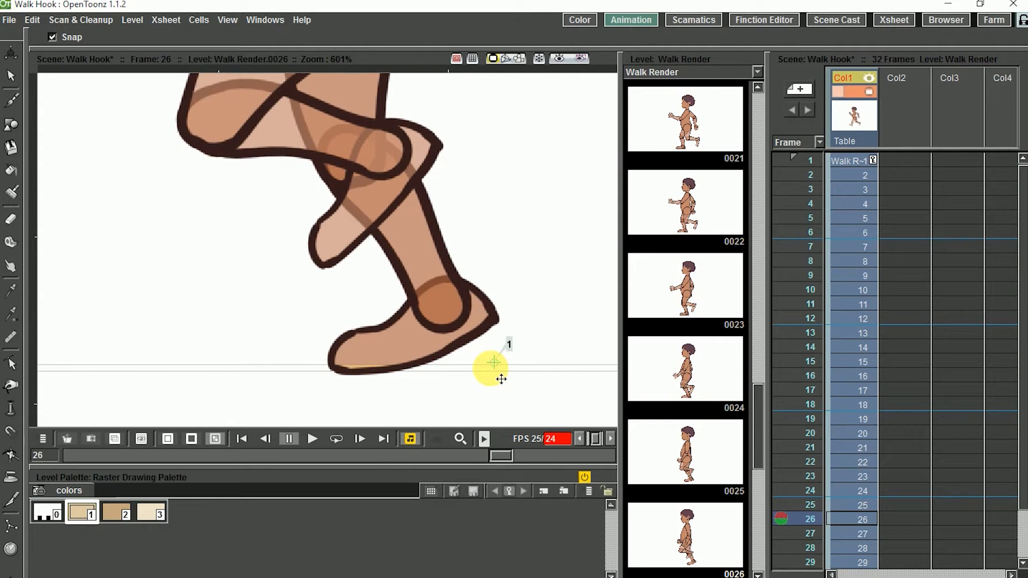
{"action": "left_click", "coordinate": [522, 457]}
{"action": "left_click_drag", "start_coordinate": [493, 379], "coordinate": [545, 380]}
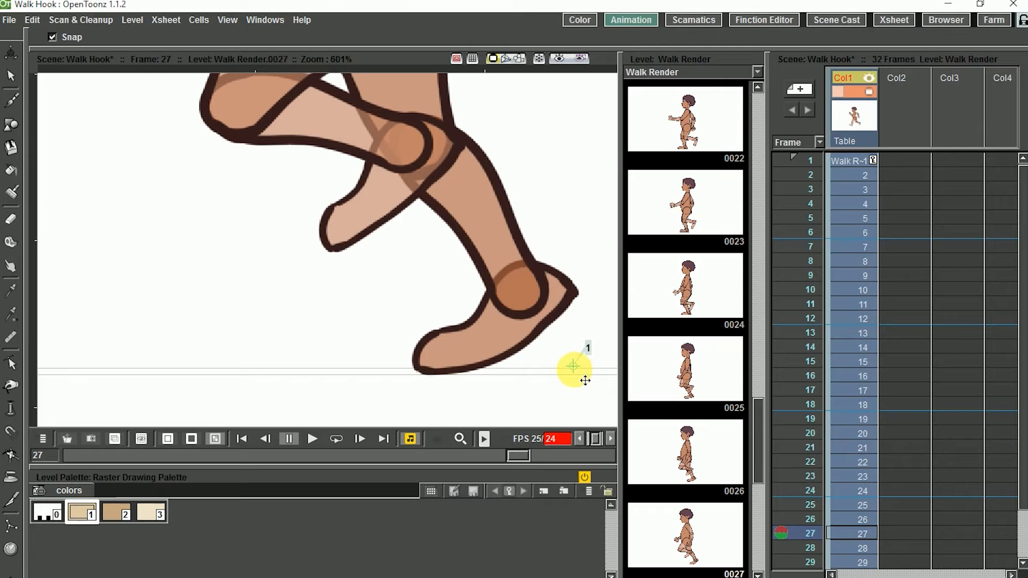
{"action": "mouse_move", "coordinate": [504, 392]}
{"action": "left_mouse_down"}
{"action": "mouse_move", "coordinate": [541, 393]}
{"action": "mouse_move", "coordinate": [499, 382]}
{"action": "left_mouse_up"}
{"action": "left_click", "coordinate": [538, 456]}
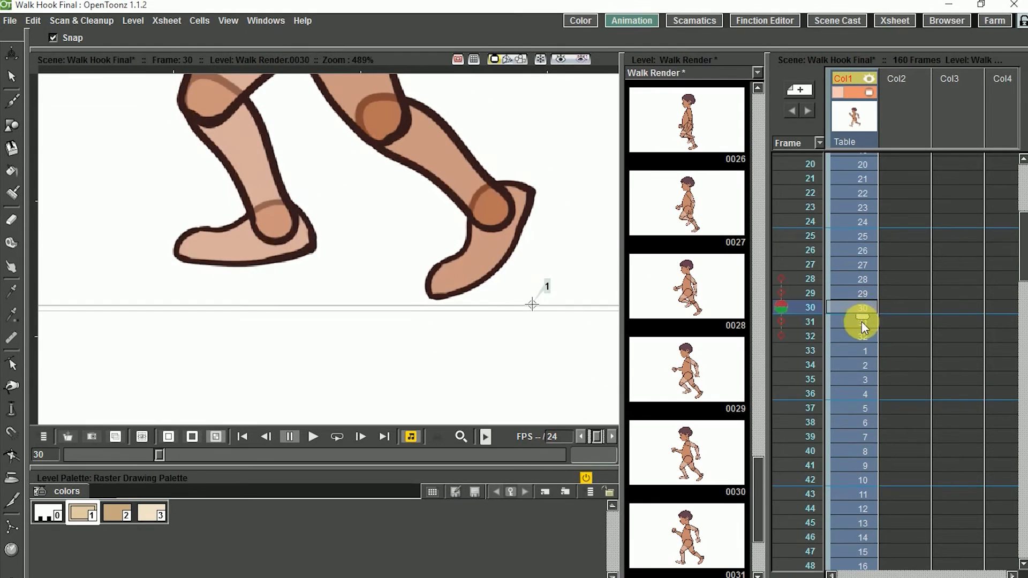
Step: In the Walk Hook Final scene, split the hook at frame 31, placing its second point below the front foot's heel
{"action": "left_click", "coordinate": [862, 322]}
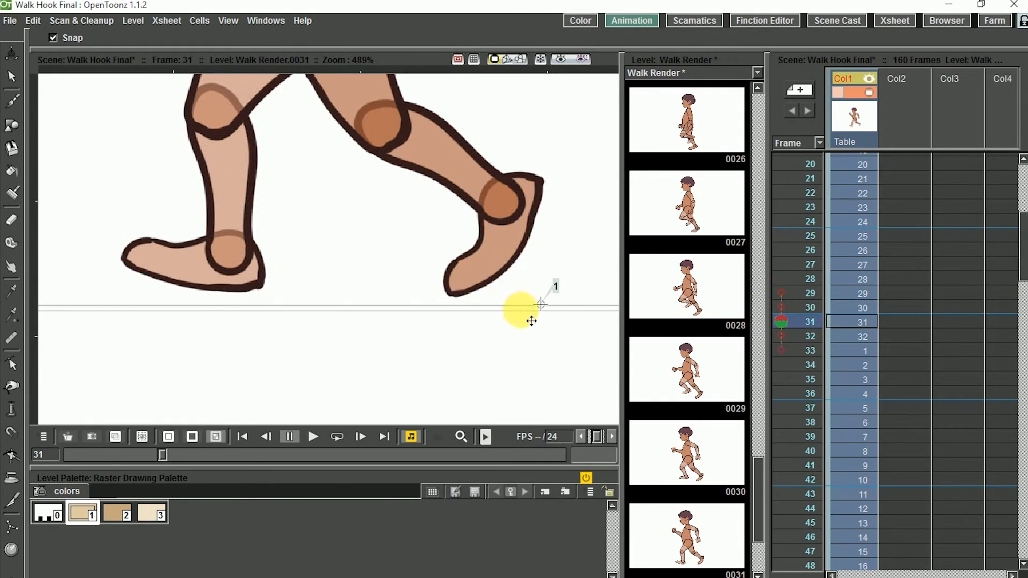
{"action": "mouse_move", "coordinate": [552, 316]}
{"action": "left_mouse_down"}
{"action": "mouse_move", "coordinate": [462, 314]}
{"action": "mouse_move", "coordinate": [566, 311]}
{"action": "mouse_move", "coordinate": [265, 331]}
{"action": "left_mouse_up"}
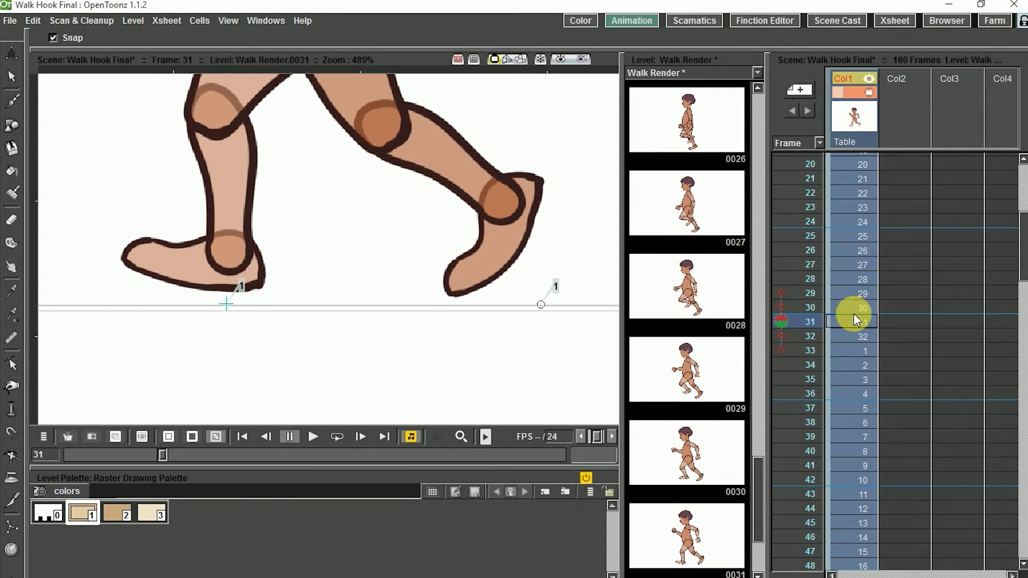
Step: Check the hook at the front foot's heel in frames 31 to 33, where the walk cycle loops
{"action": "mouse_move", "coordinate": [810, 322]}
{"action": "left_mouse_down"}
{"action": "mouse_move", "coordinate": [810, 311]}
{"action": "mouse_move", "coordinate": [811, 320]}
{"action": "left_mouse_up"}
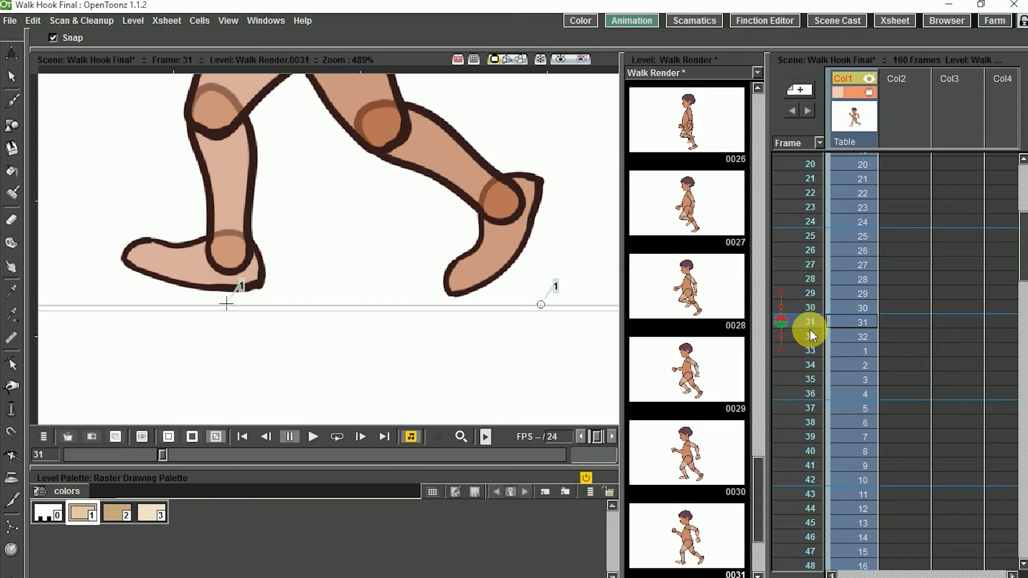
{"action": "left_click", "coordinate": [808, 331]}
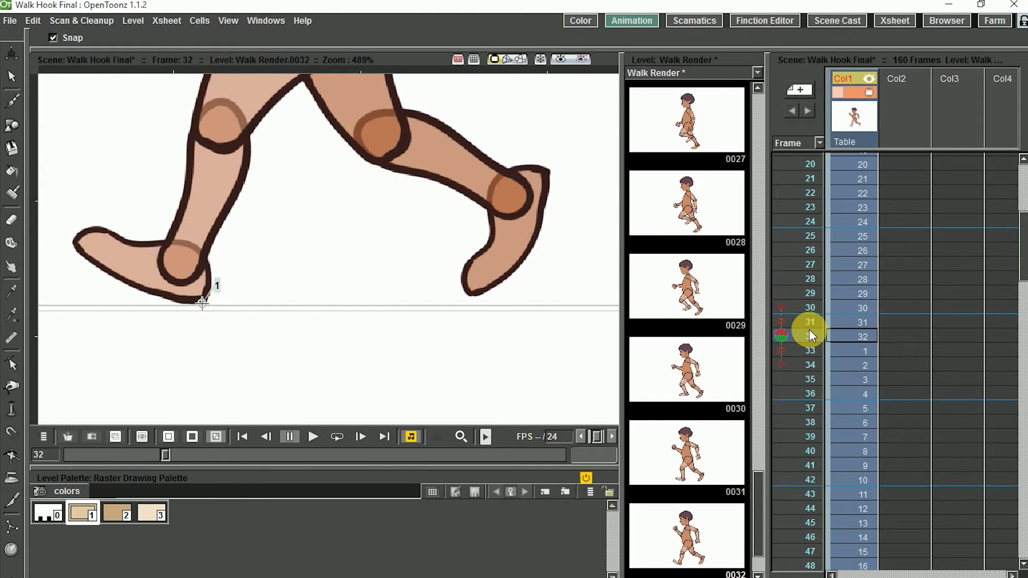
{"action": "left_click", "coordinate": [851, 350]}
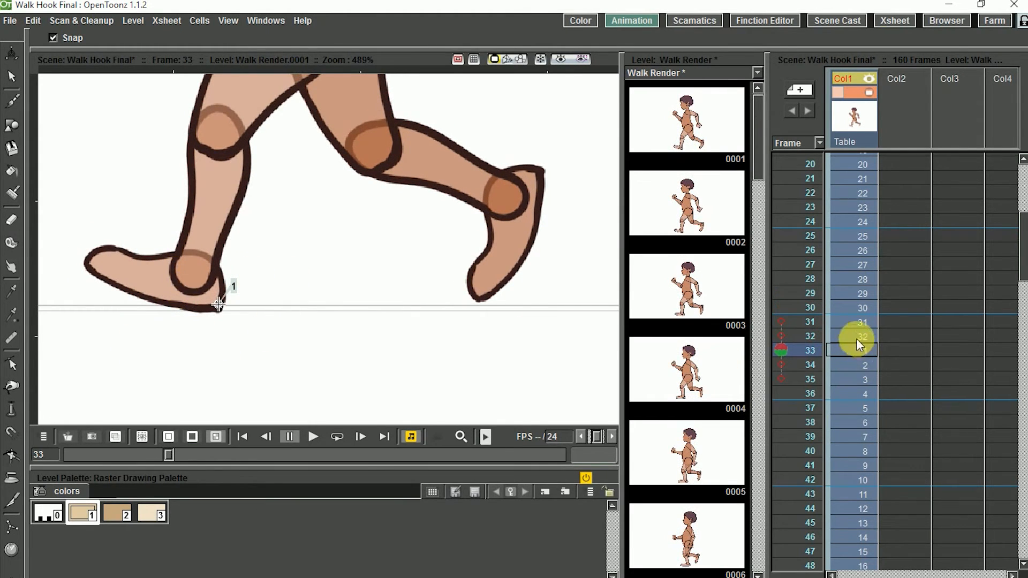
{"action": "left_click", "coordinate": [819, 337]}
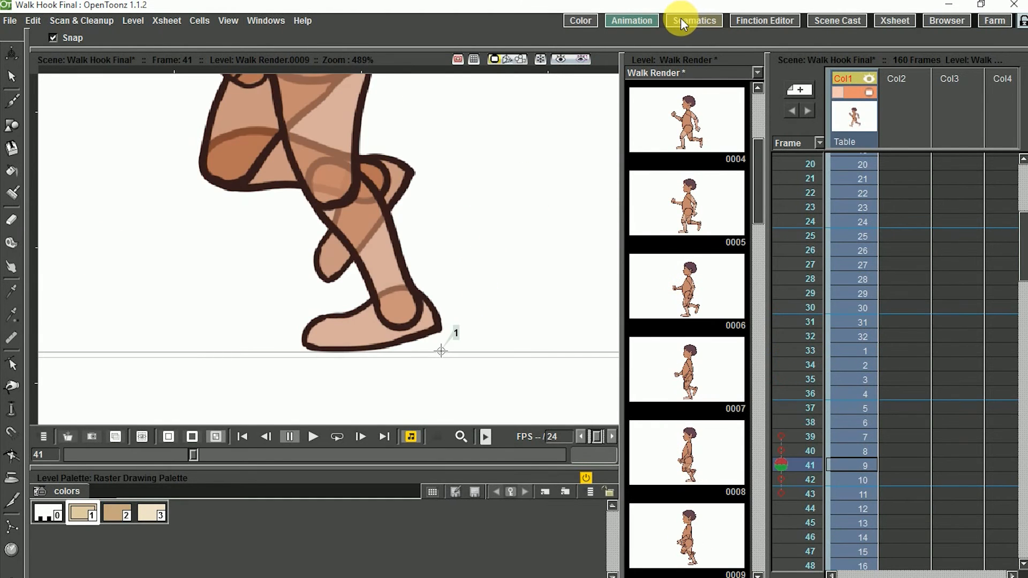
Step: In the enlarged stage schematic, switch the walk column's link to the Table from center B to hook 1
{"action": "left_click", "coordinate": [679, 21]}
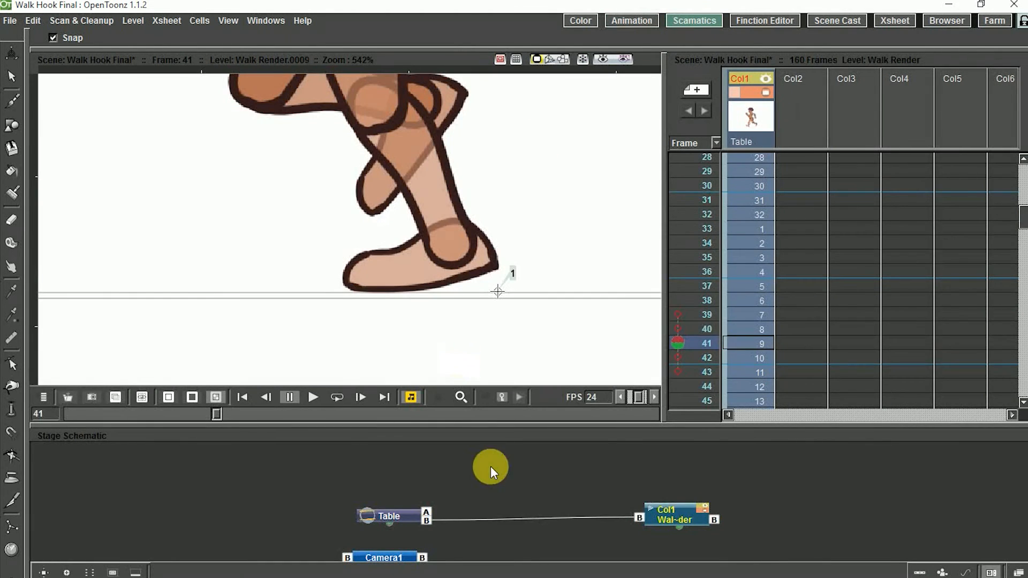
{"action": "left_click_drag", "start_coordinate": [506, 417], "coordinate": [505, 301]}
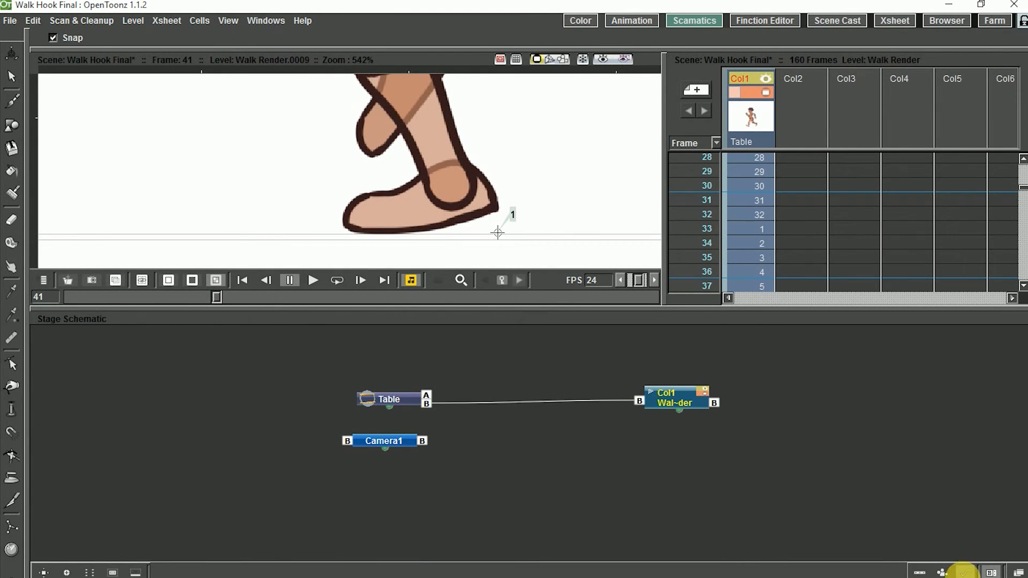
{"action": "left_click", "coordinate": [990, 572]}
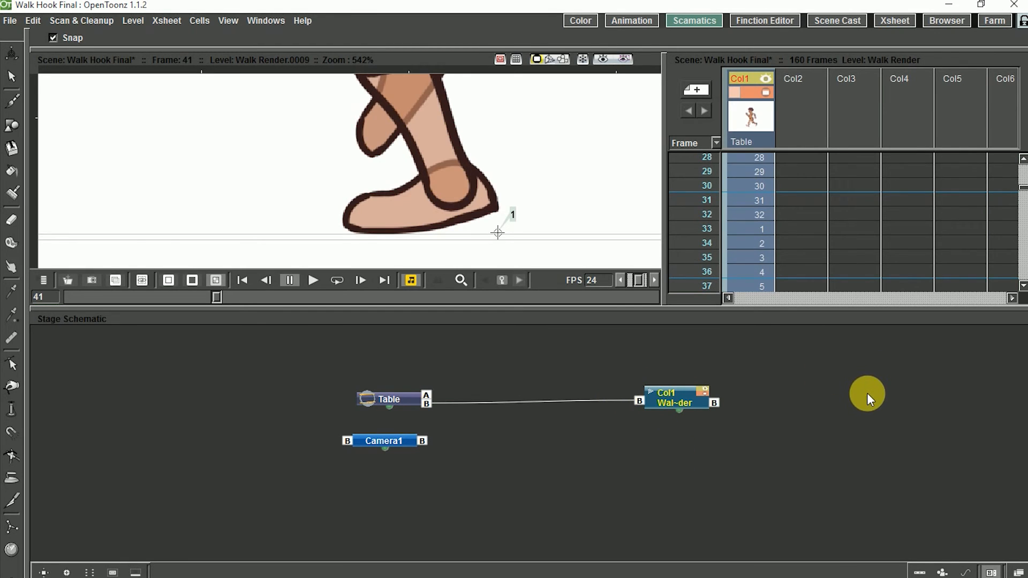
{"action": "left_click_drag", "start_coordinate": [630, 399], "coordinate": [631, 390]}
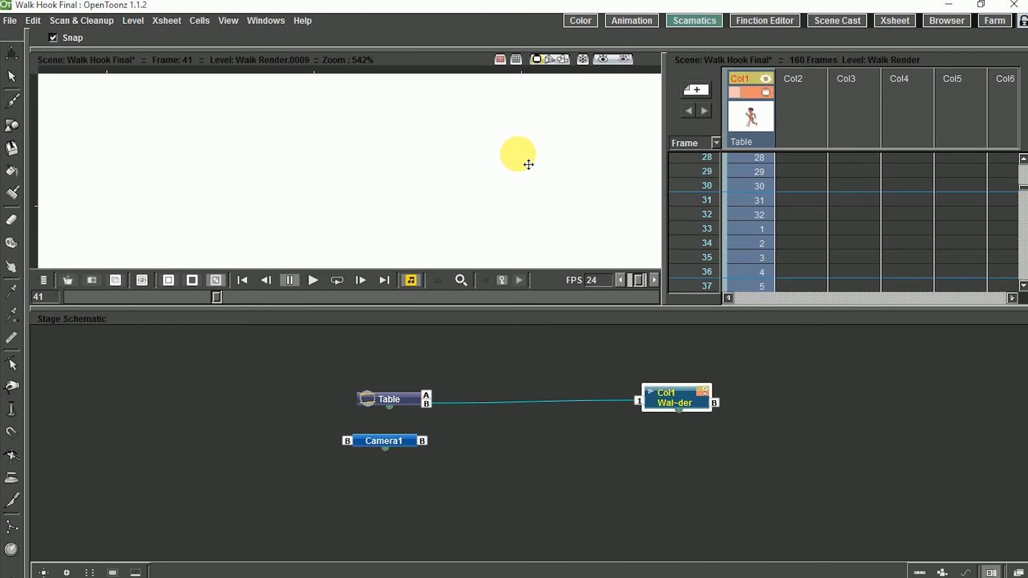
Step: Maximize the viewer and change its zoom to show the walk across the stage
{"action": "key", "text": "grave"}
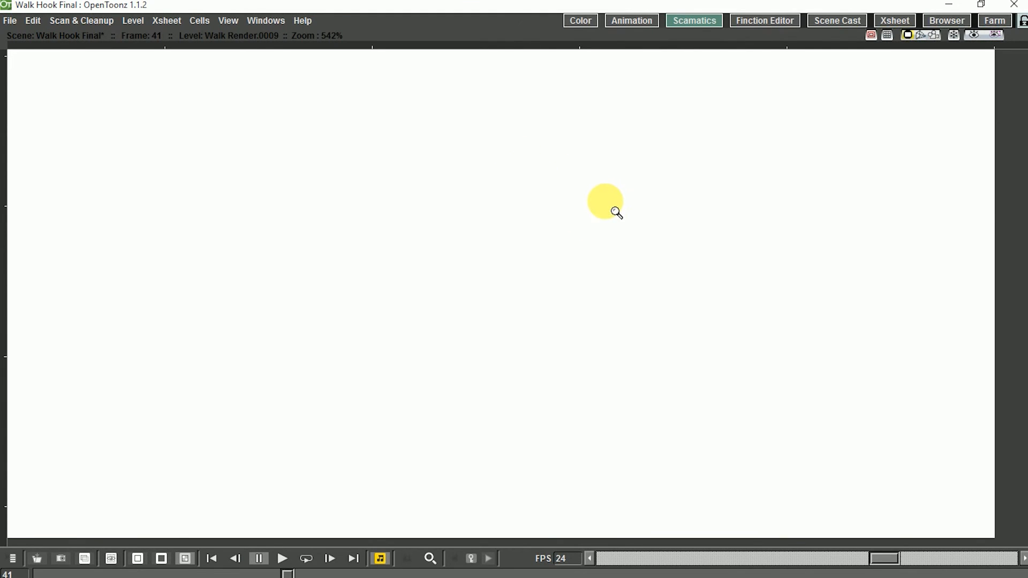
{"action": "key", "text": "9"}
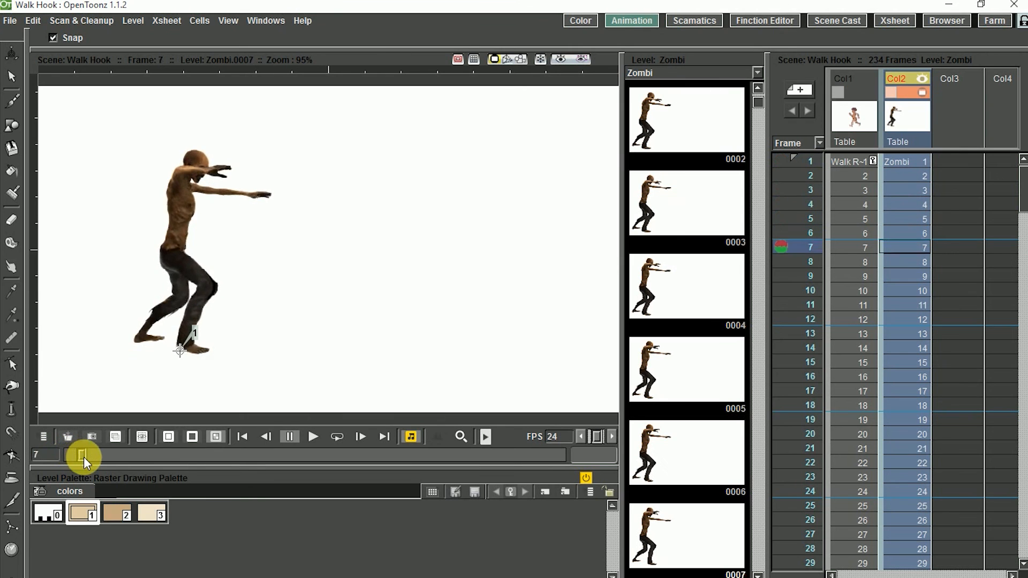
Step: Scrub through the zombie and walking character animations in the Walk Hook scene, ending back at frame 1
{"action": "left_click_drag", "start_coordinate": [84, 457], "coordinate": [193, 446]}
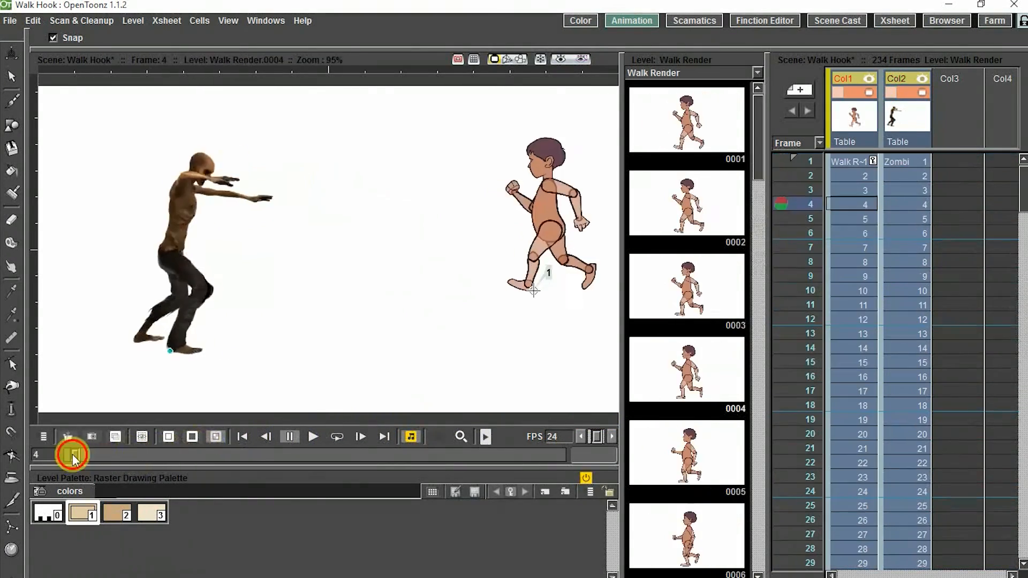
{"action": "left_click_drag", "start_coordinate": [69, 444], "coordinate": [46, 481]}
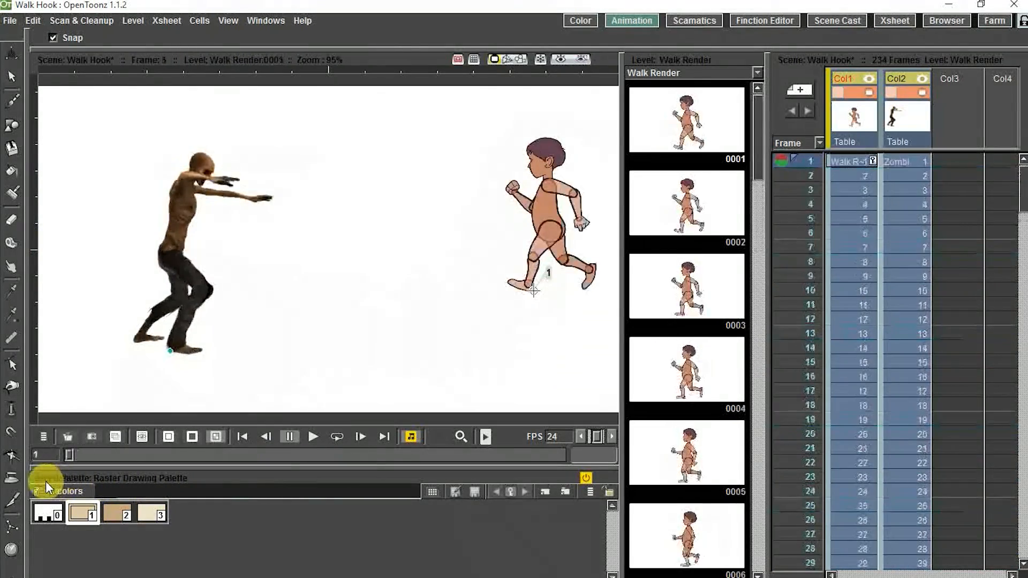